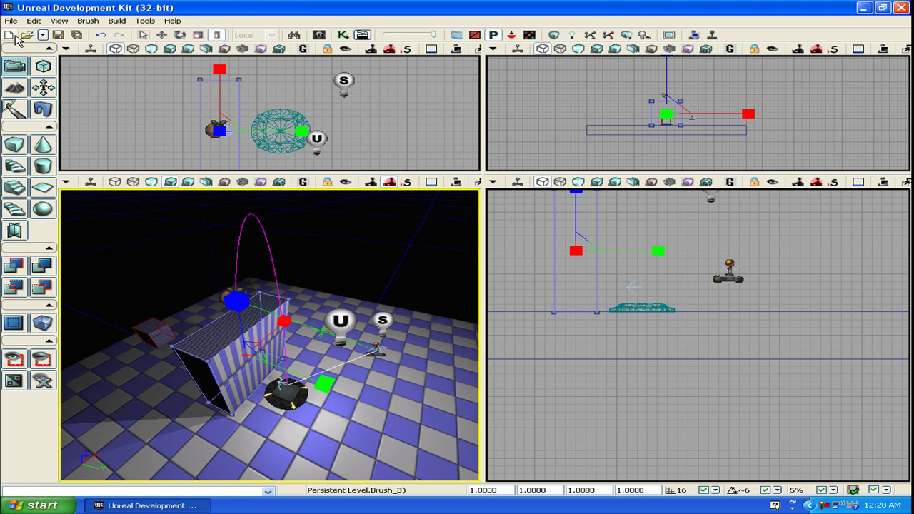
# Start a new untitled level, discarding the old level's unsaved changes.
pyautogui.click(13, 35)
pyautogui.click(502, 248)
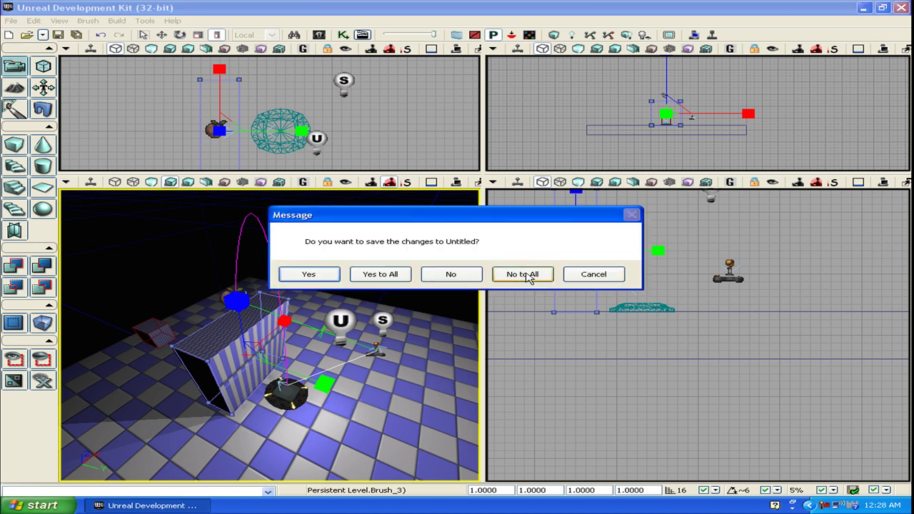
pyautogui.click(529, 276)
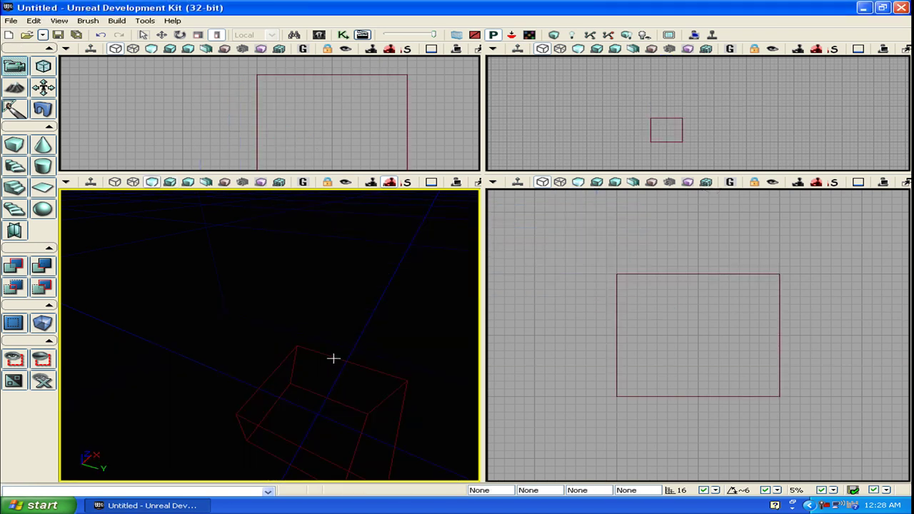
# Build a 1280×1280×100 cube brush and CSG-add it as the checkered floor.
pyautogui.click(333, 358)
pyautogui.rightClick(338, 362)
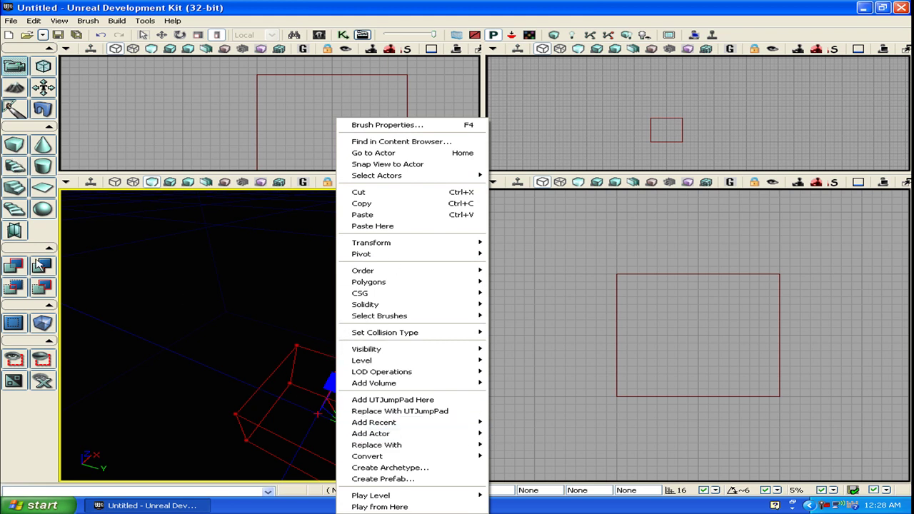
pyautogui.rightClick(21, 139)
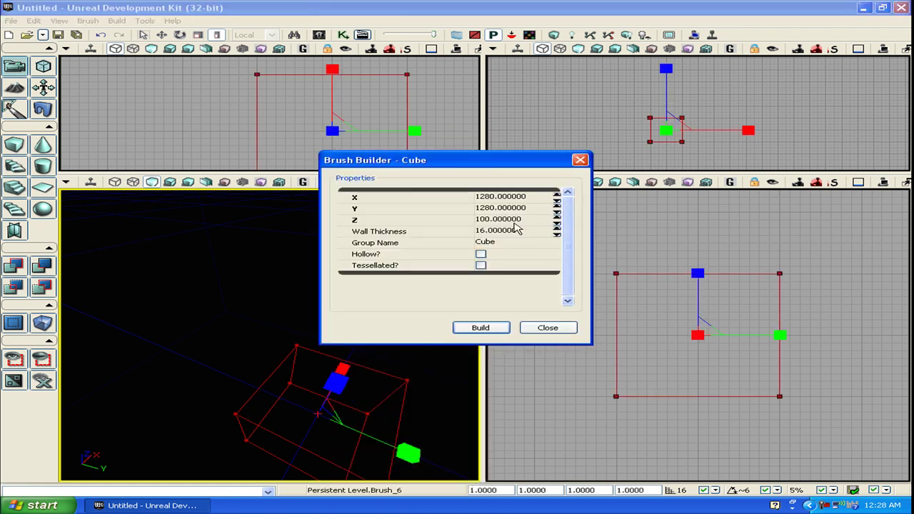
pyautogui.click(480, 327)
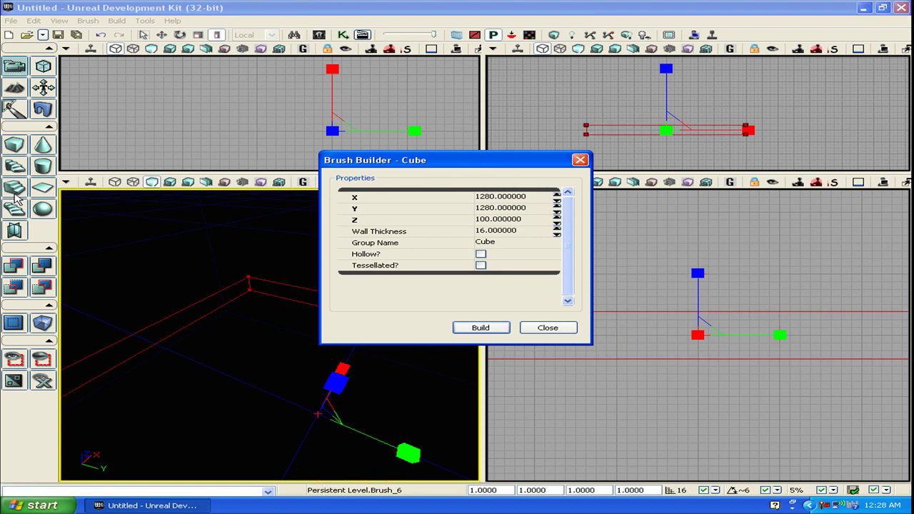
pyautogui.click(11, 268)
pyautogui.click(564, 327)
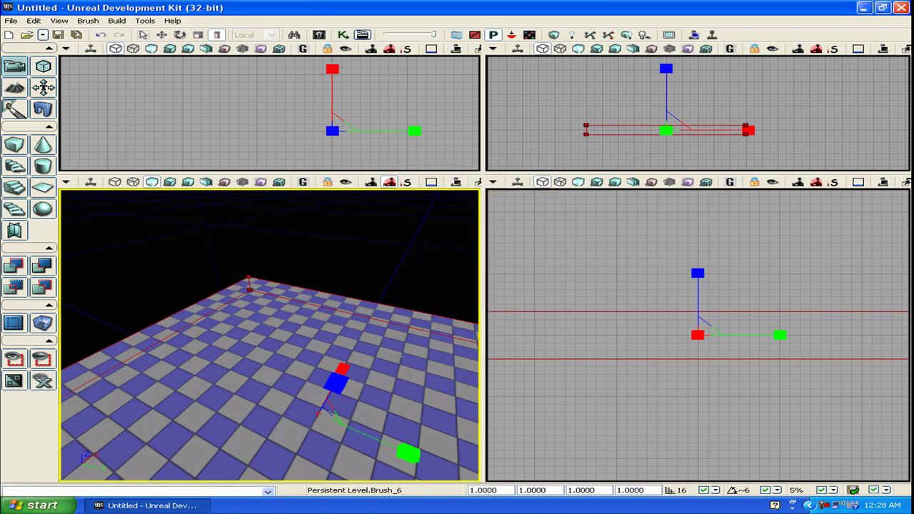
pyautogui.moveTo(224, 343); pyautogui.dragTo(224, 343)
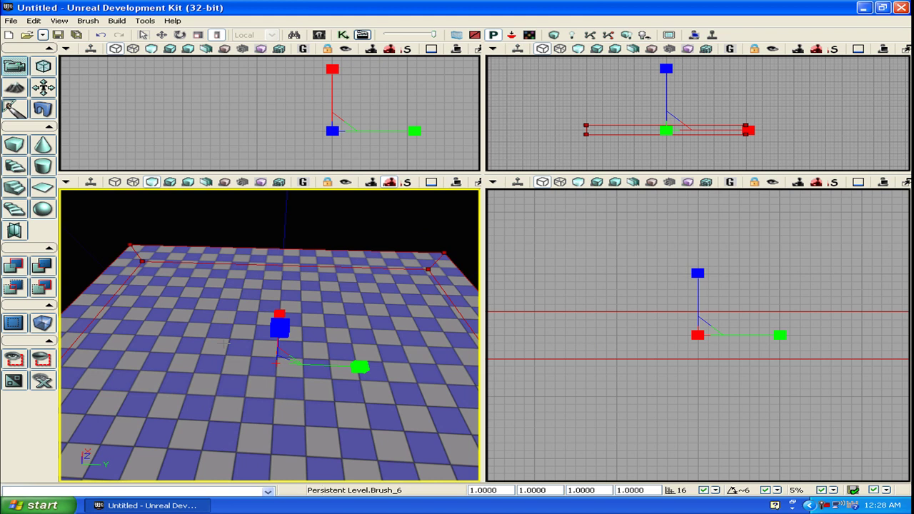
pyautogui.click(220, 359)
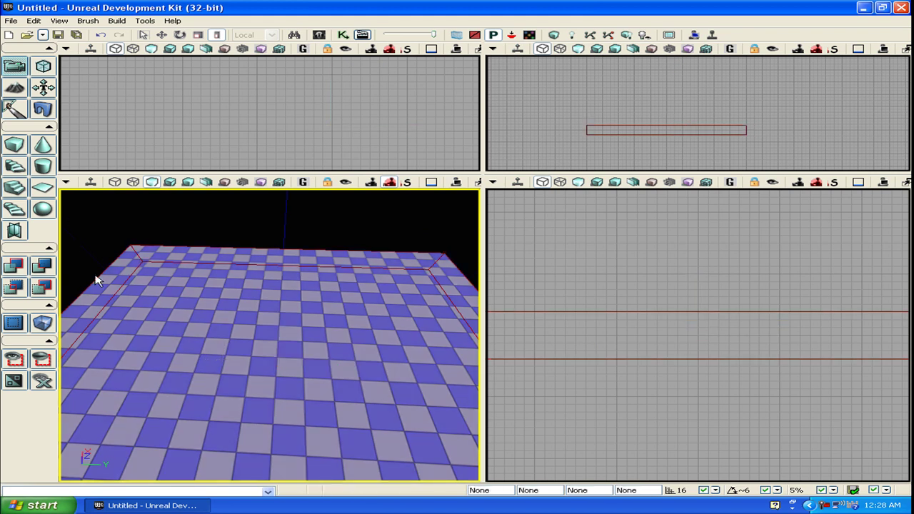
# Scale the builder brush into a tall, ledge-sized box.
pyautogui.rightClick(191, 237)
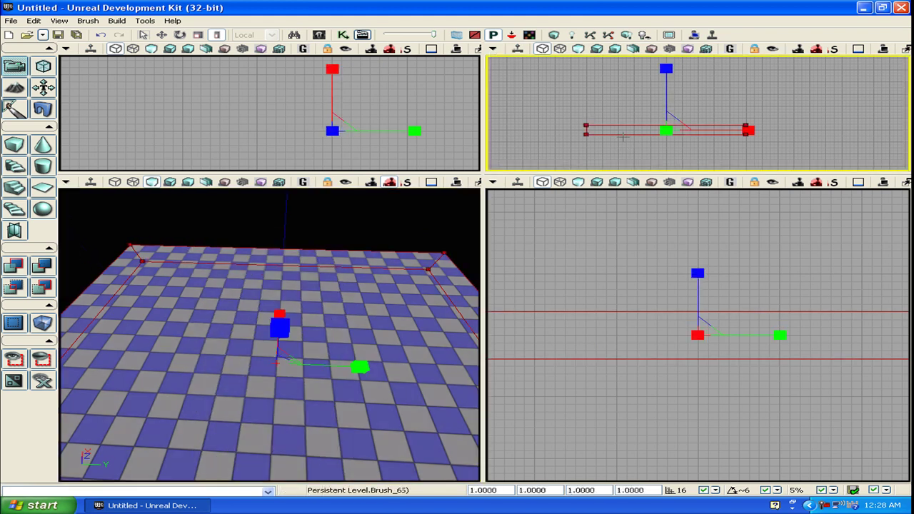
pyautogui.click(625, 134)
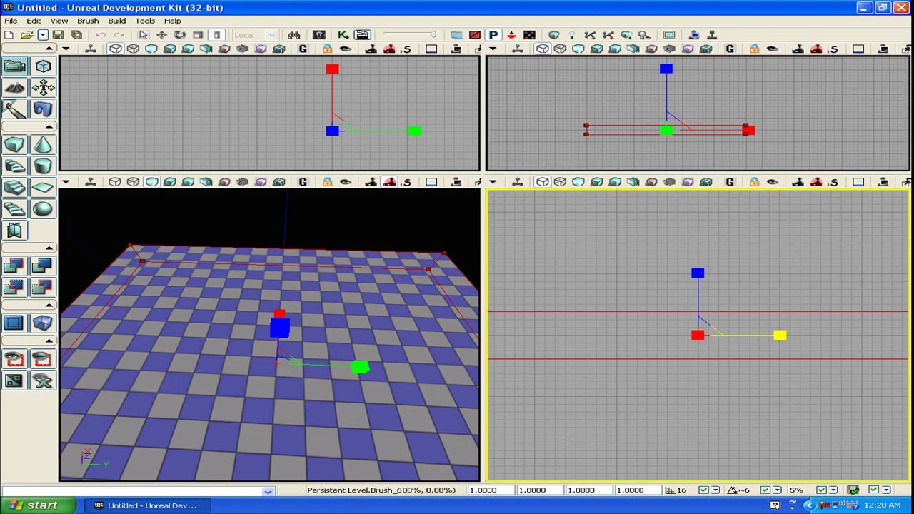
pyautogui.moveTo(779, 335); pyautogui.dragTo(714, 335)
pyautogui.moveTo(697, 274)
pyautogui.mouseDown()
pyautogui.moveTo(762, 317)
pyautogui.moveTo(829, 335)
pyautogui.mouseUp()
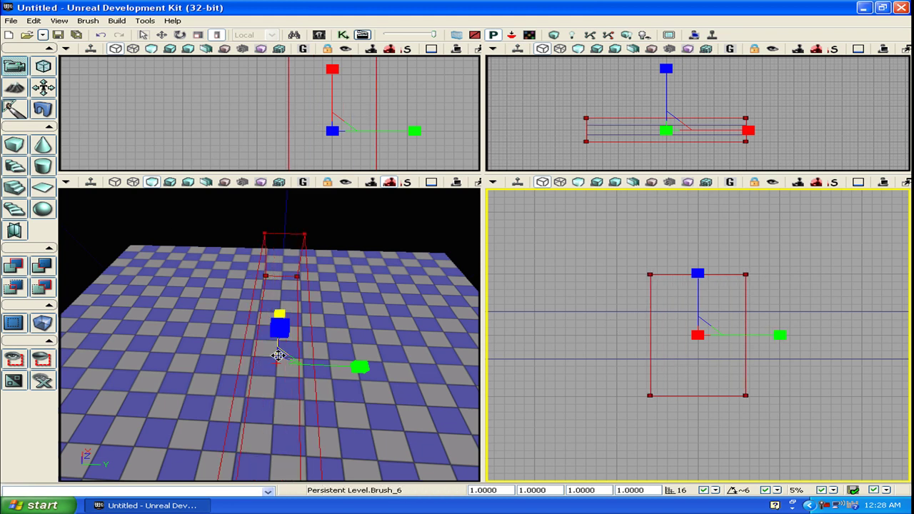
pyautogui.moveTo(279, 314); pyautogui.dragTo(279, 357)
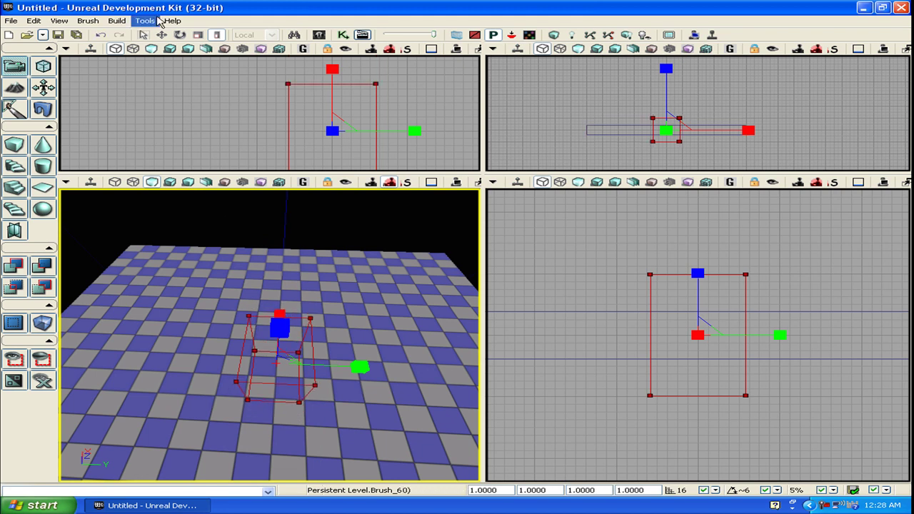
# Move the box onto the floor and CSG-add it as a solid ledge.
pyautogui.click(161, 35)
pyautogui.moveTo(343, 367); pyautogui.dragTo(357, 369)
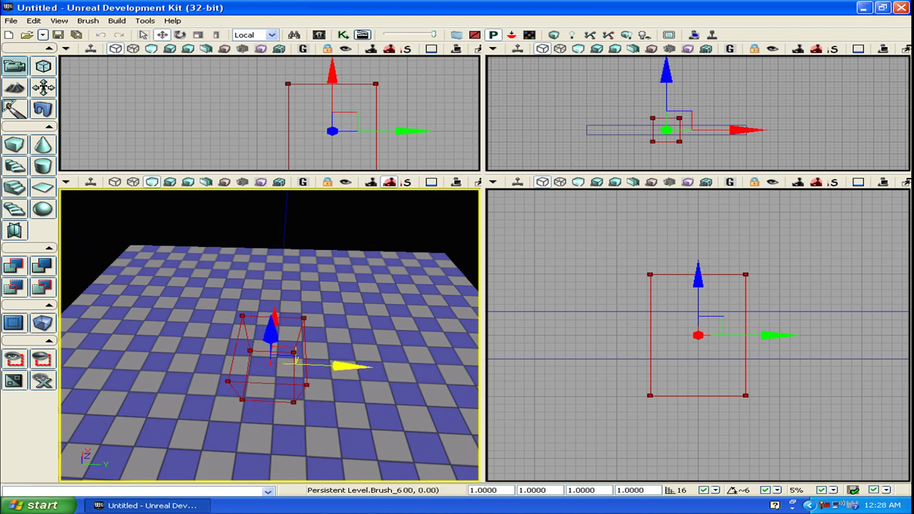
pyautogui.moveTo(656, 275)
pyautogui.mouseDown()
pyautogui.moveTo(664, 177)
pyautogui.moveTo(659, 209)
pyautogui.mouseUp()
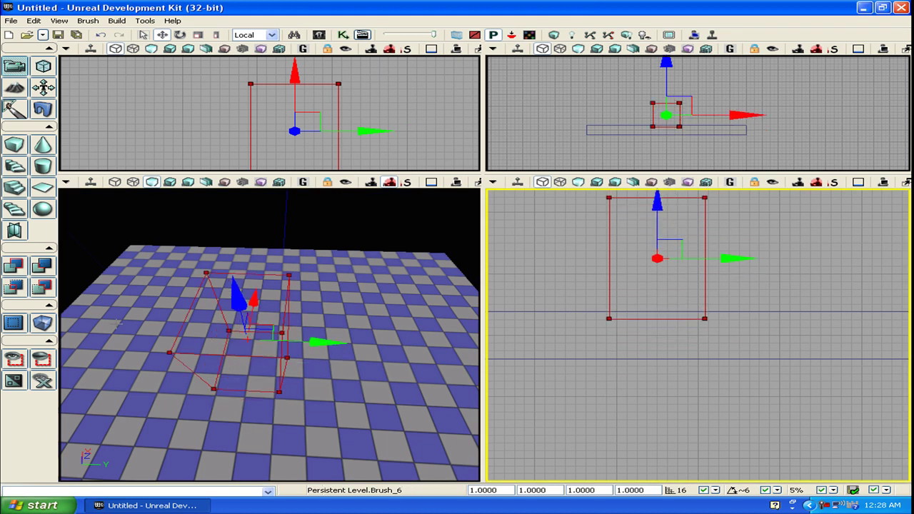
pyautogui.click(16, 267)
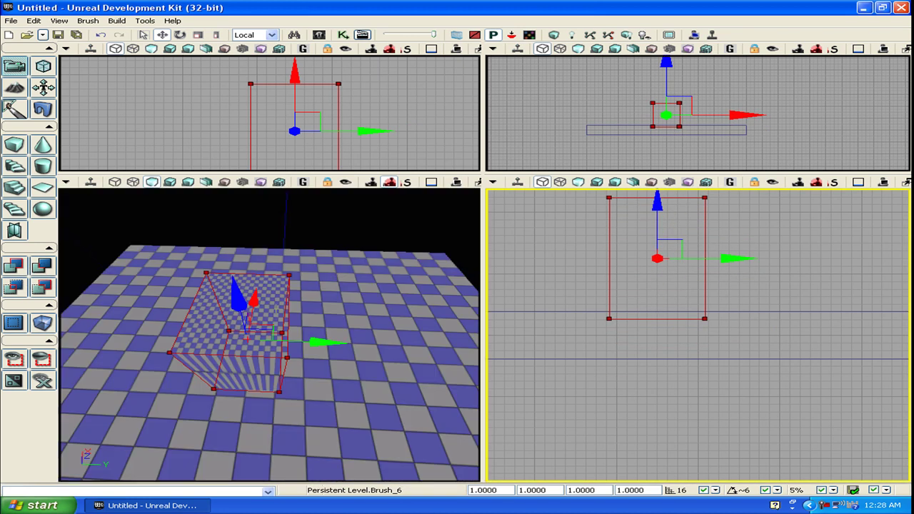
# Build the map, close the Map Check report and deselect the brush.
pyautogui.click(560, 35)
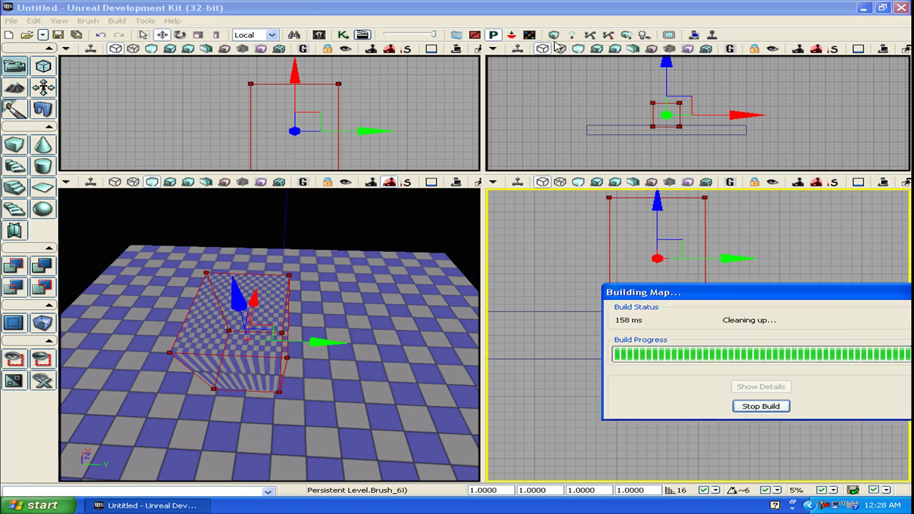
pyautogui.click(850, 216)
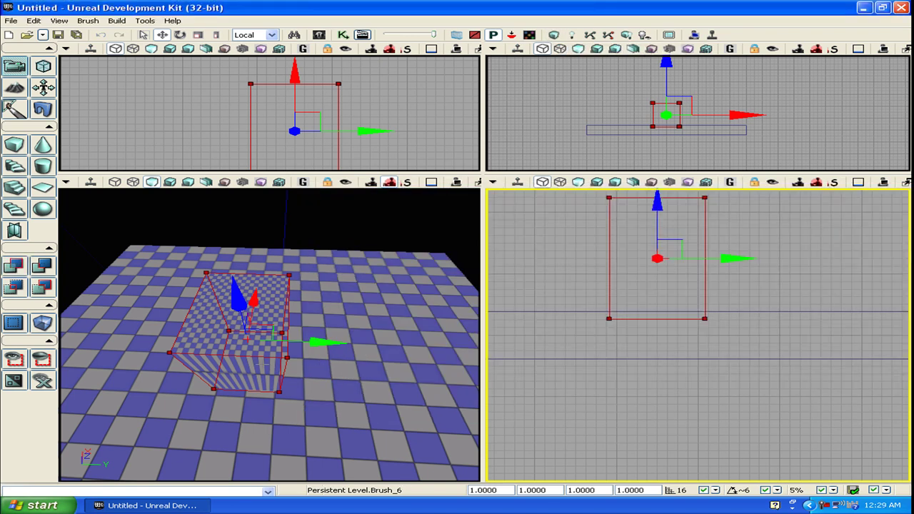
pyautogui.click(321, 374)
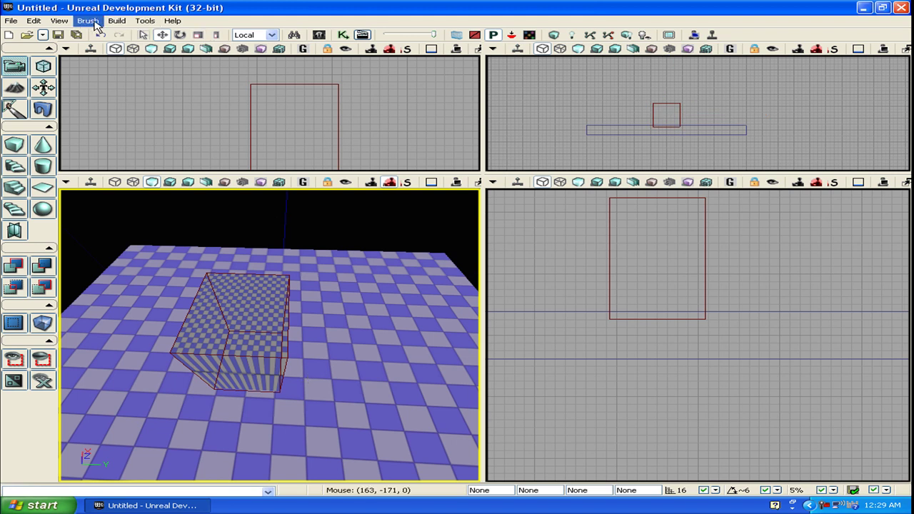
# Pick UTJumpPad under NavigationPoint in the Actor Classes browser, then close it.
pyautogui.click(74, 22)
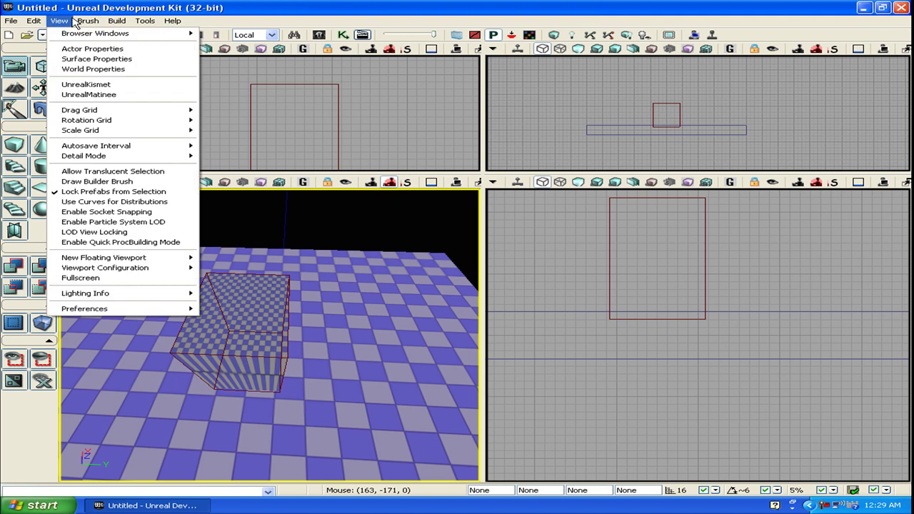
pyautogui.moveTo(95, 34)
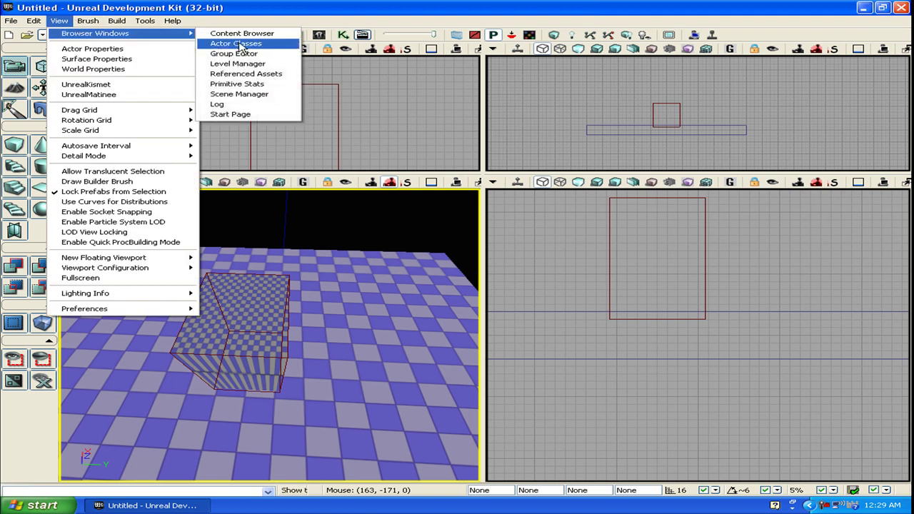
pyautogui.click(244, 44)
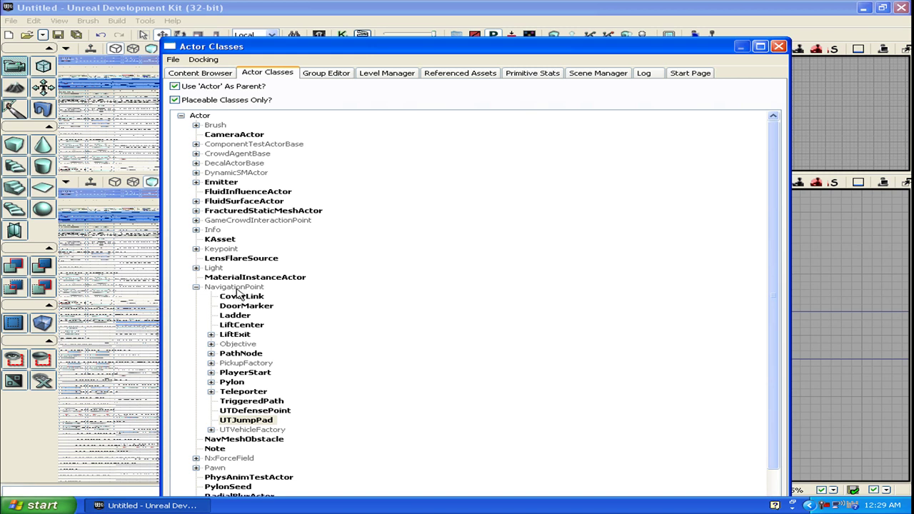
pyautogui.click(251, 423)
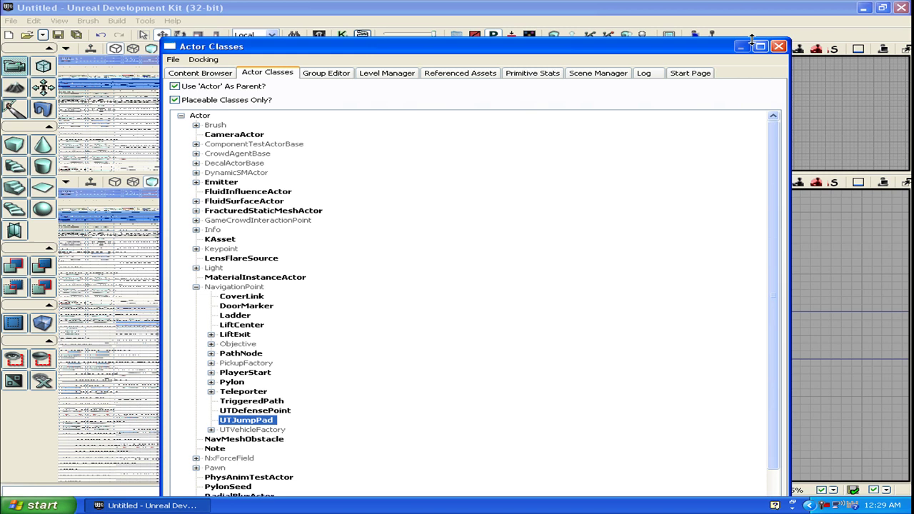
pyautogui.click(778, 46)
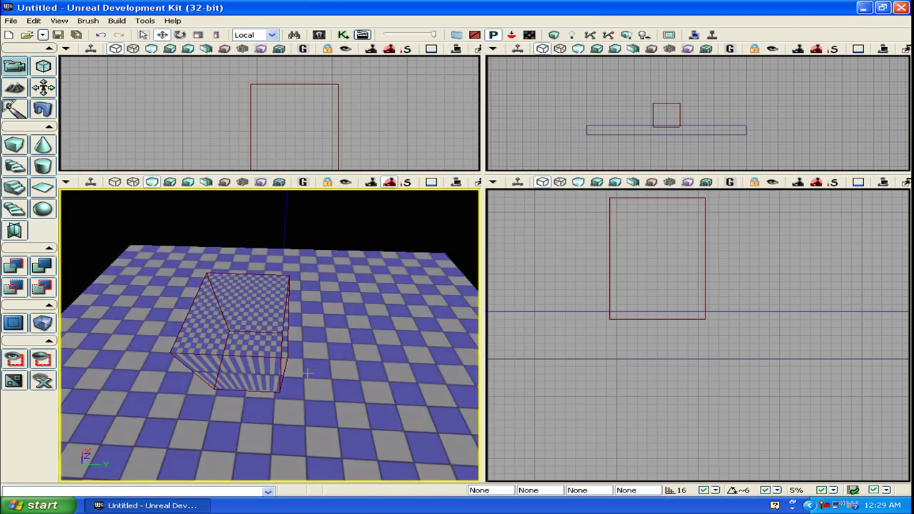
# Add a UTJumpPad on the floor next to the box ledge and deselect it.
pyautogui.rightClick(309, 360)
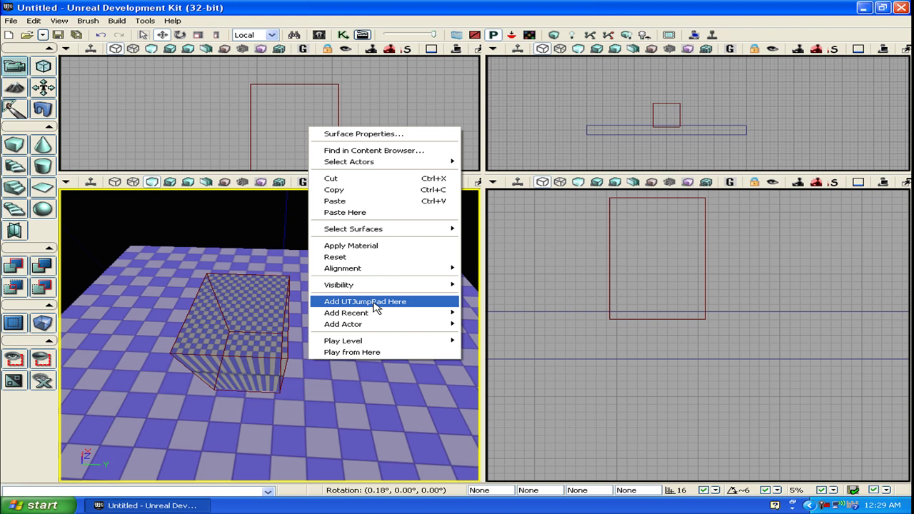
pyautogui.click(374, 303)
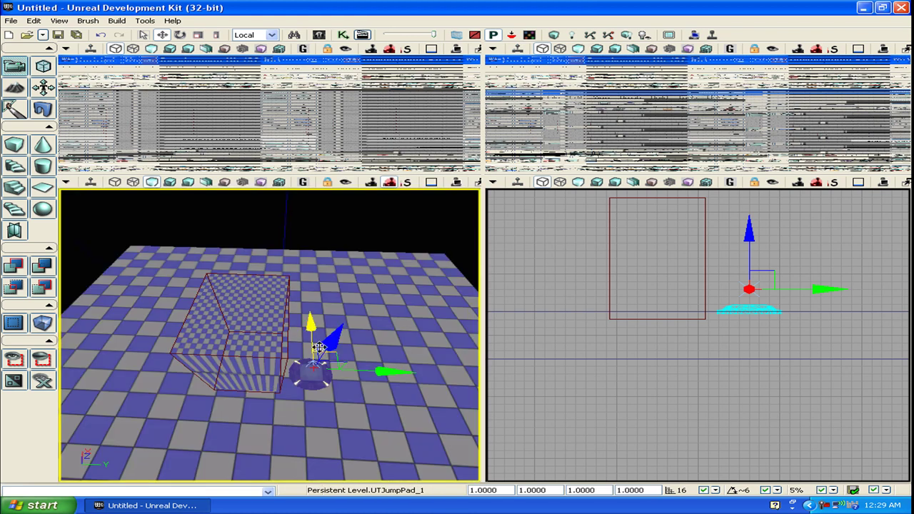
pyautogui.press('Escape')
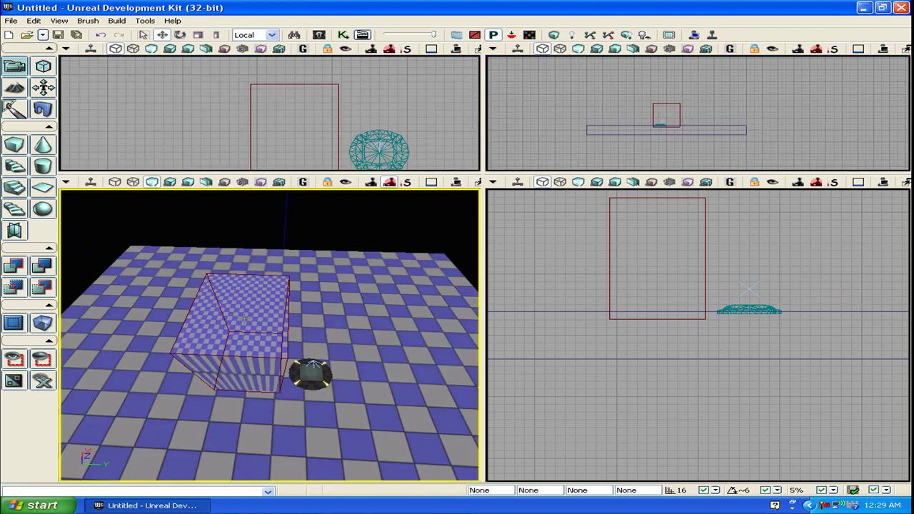
pyautogui.rightClick(243, 319)
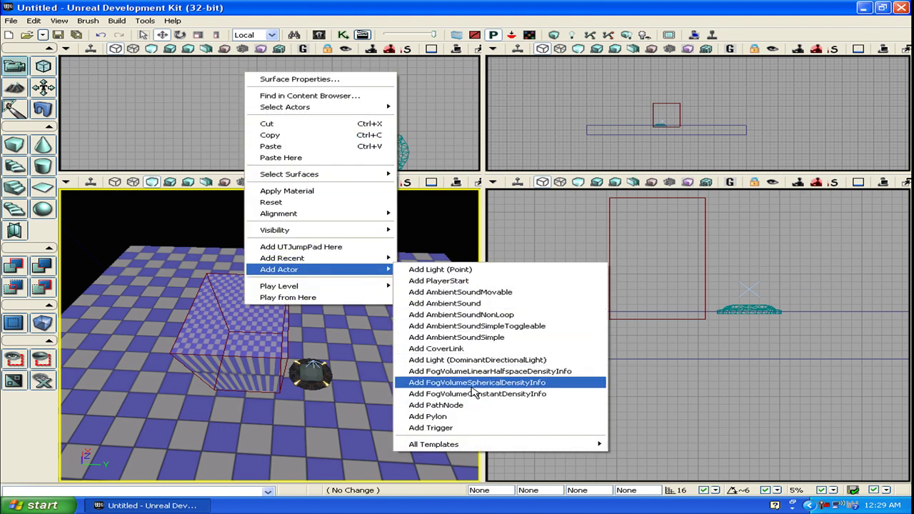
# Add a PathNode and drag it along the Y axis onto the ledge top.
pyautogui.rightClick(237, 319)
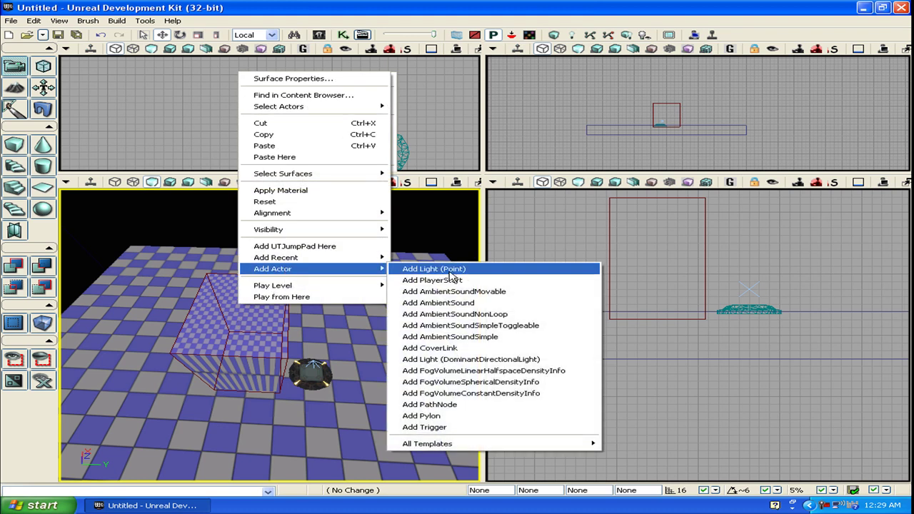
pyautogui.moveTo(314, 268)
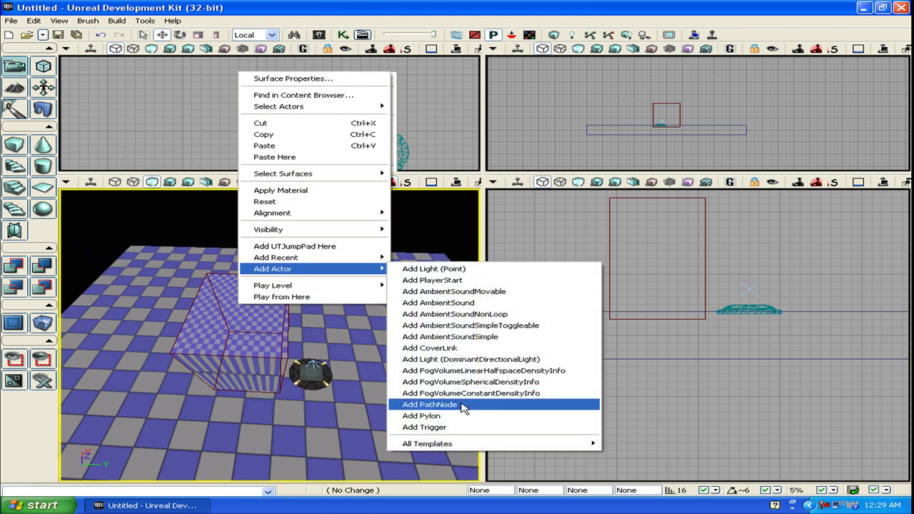
pyautogui.click(462, 406)
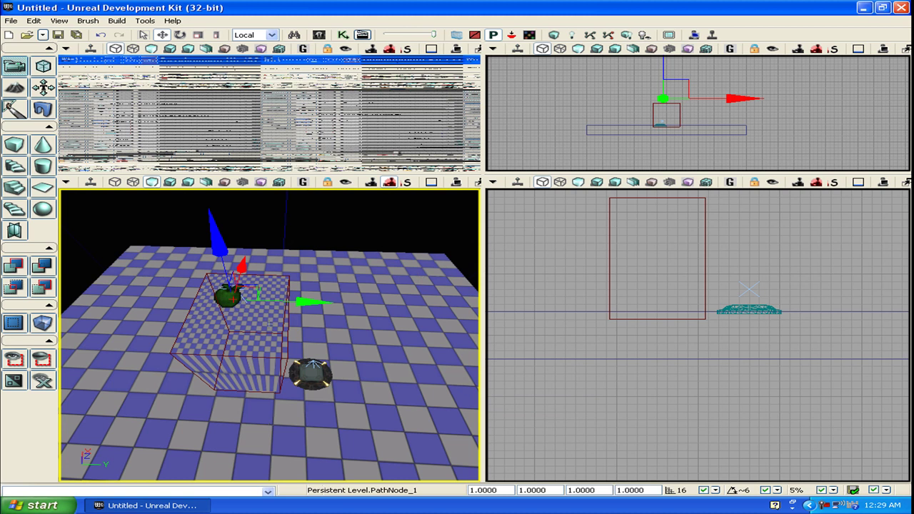
pyautogui.moveTo(300, 303); pyautogui.dragTo(322, 304)
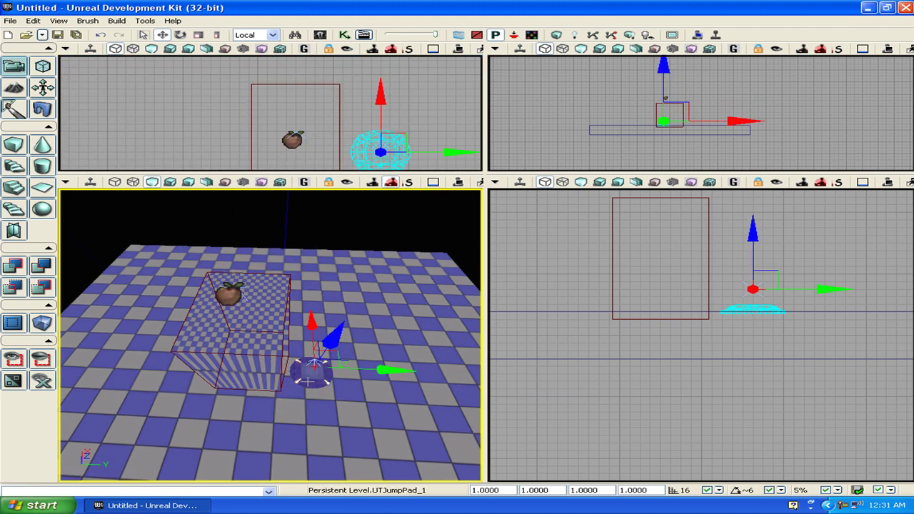
# In UTJumpPad Properties set Jump Target to PathNode_1, then run Build Paths.
pyautogui.rightClick(307, 361)
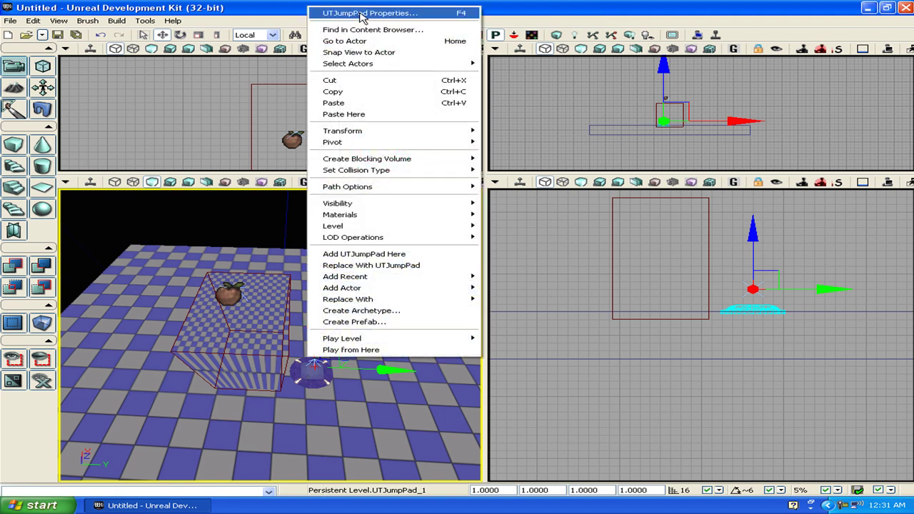
pyautogui.click(362, 13)
pyautogui.click(502, 215)
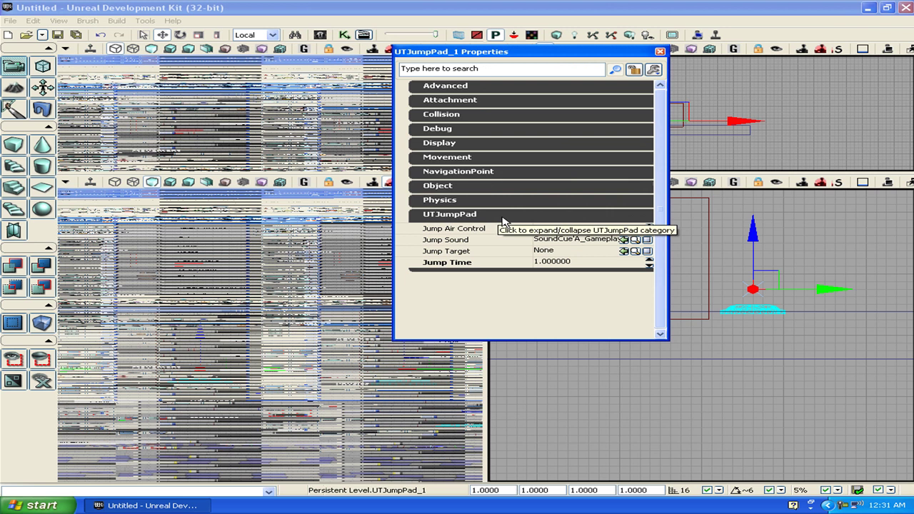
pyautogui.click(546, 251)
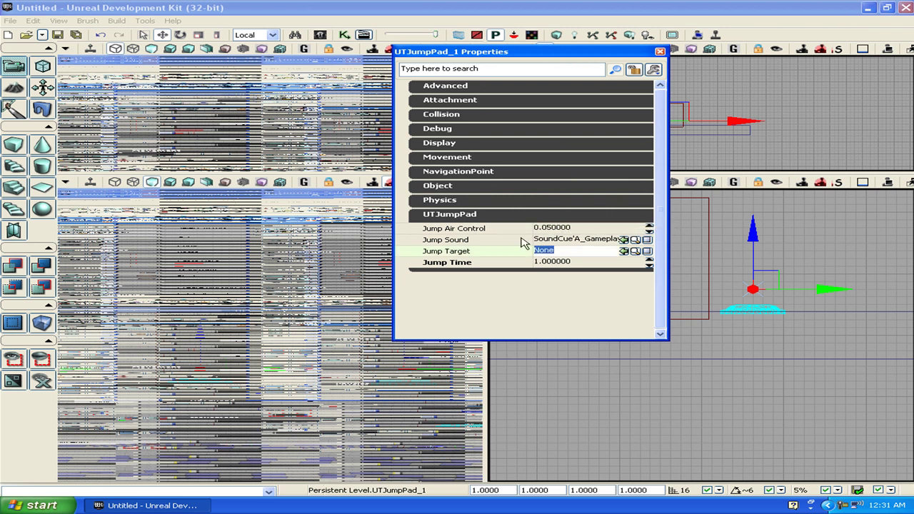
pyautogui.write('pathnode_1')
pyautogui.press('Return')
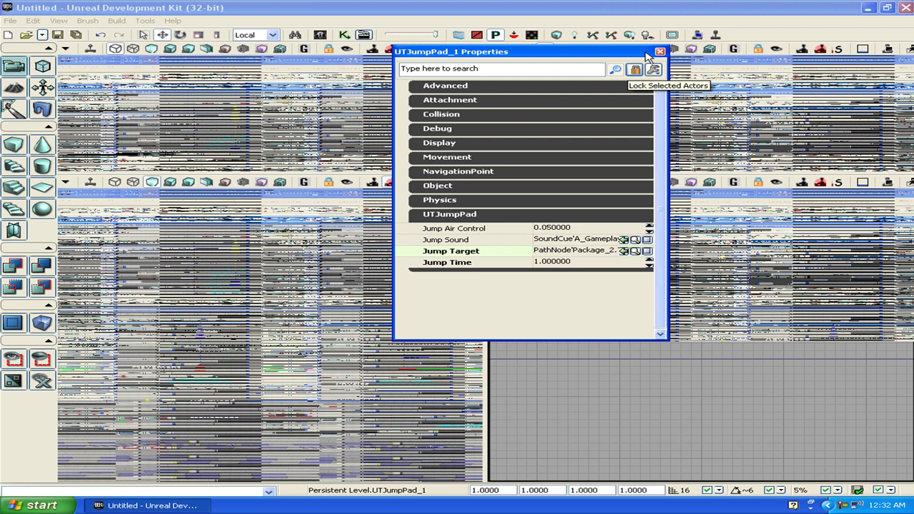
pyautogui.press('Escape')
pyautogui.click(590, 35)
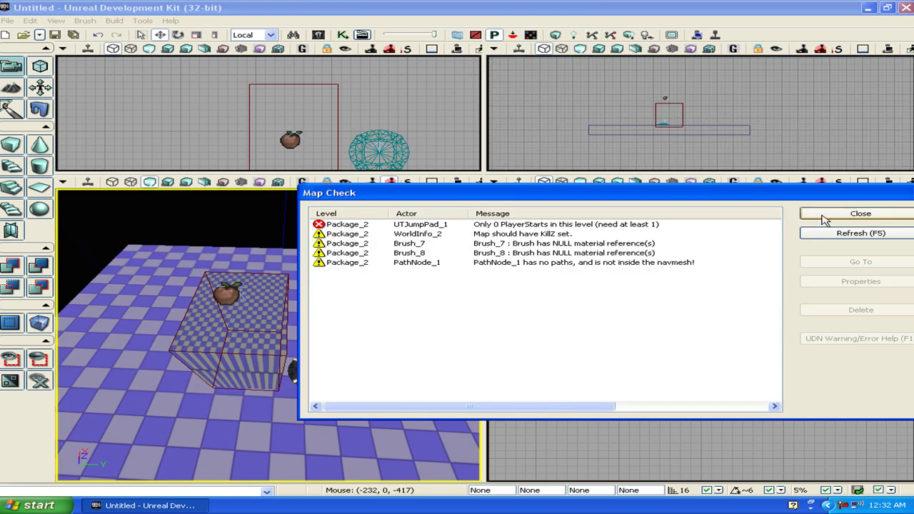
# Close Map Check, select the jump pad to reveal its arc, and orbit to view it.
pyautogui.click(824, 218)
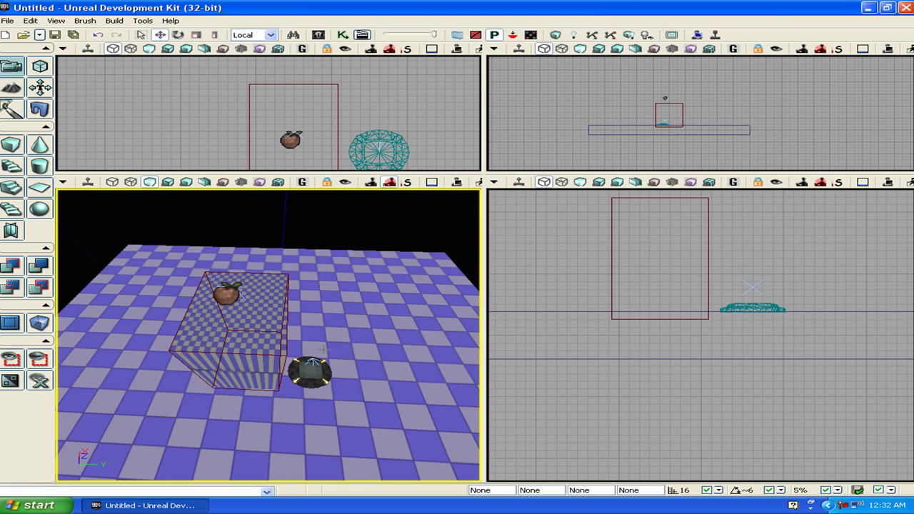
pyautogui.click(320, 371)
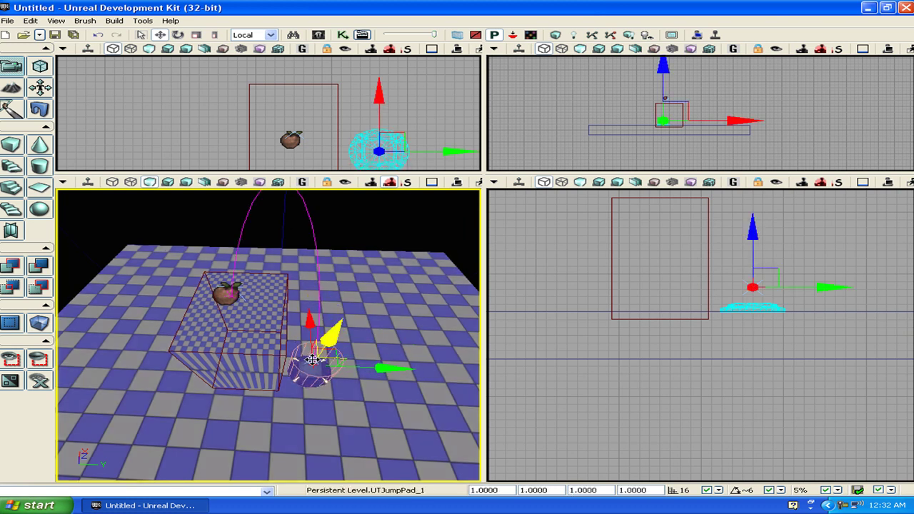
pyautogui.click(356, 391)
pyautogui.moveTo(350, 405)
pyautogui.mouseDown(button='right')
pyautogui.moveTo(300, 384)
pyautogui.moveTo(327, 412)
pyautogui.mouseUp(button='right')
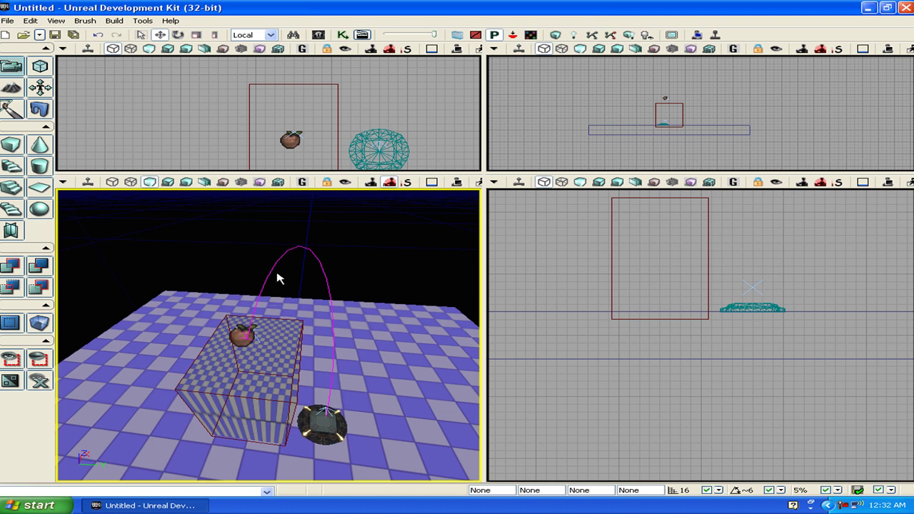
# Add a PlayerStart and a point light raised above the floor.
pyautogui.rightClick(359, 375)
pyautogui.moveTo(394, 327)
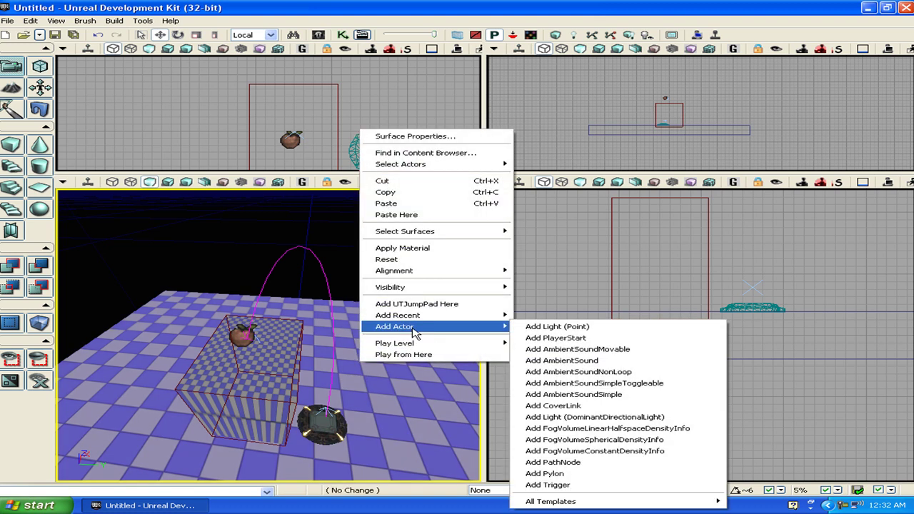
pyautogui.click(555, 338)
pyautogui.click(382, 348)
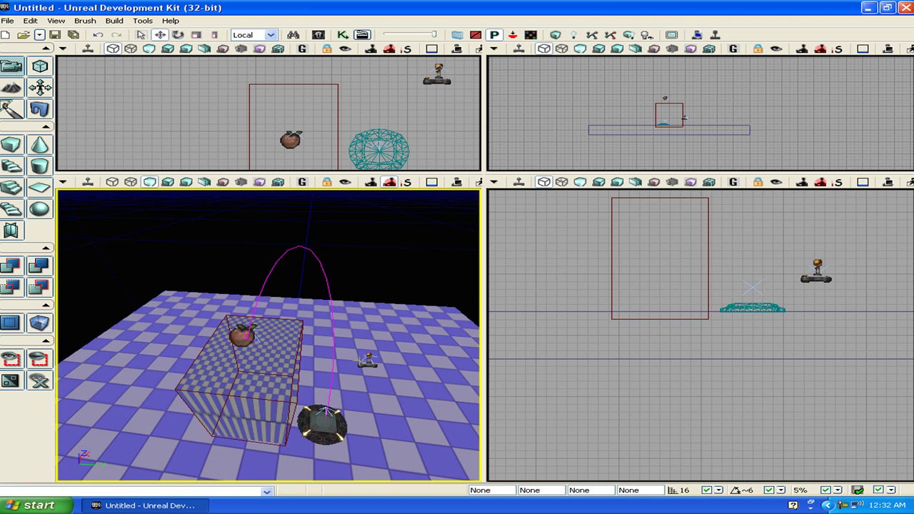
pyautogui.rightClick(325, 346)
pyautogui.moveTo(360, 304)
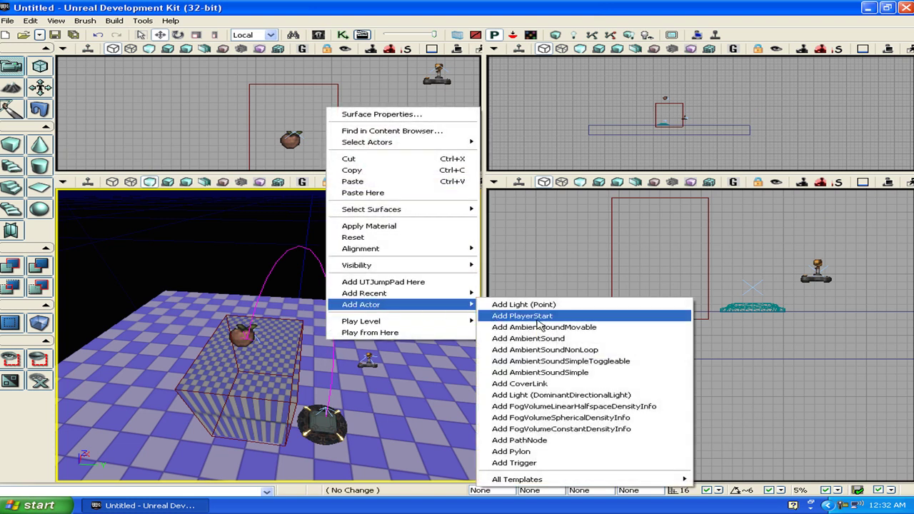
pyautogui.click(525, 304)
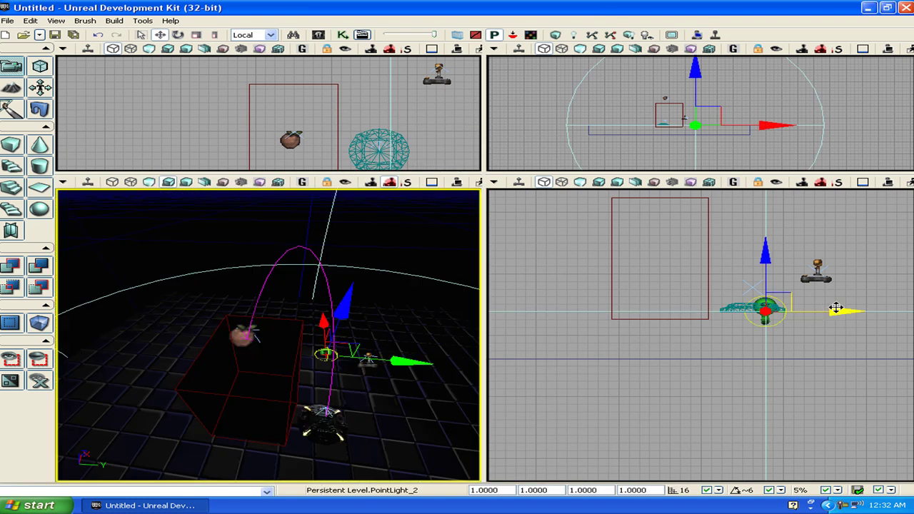
pyautogui.moveTo(835, 307); pyautogui.dragTo(875, 310)
pyautogui.moveTo(805, 271); pyautogui.dragTo(806, 223)
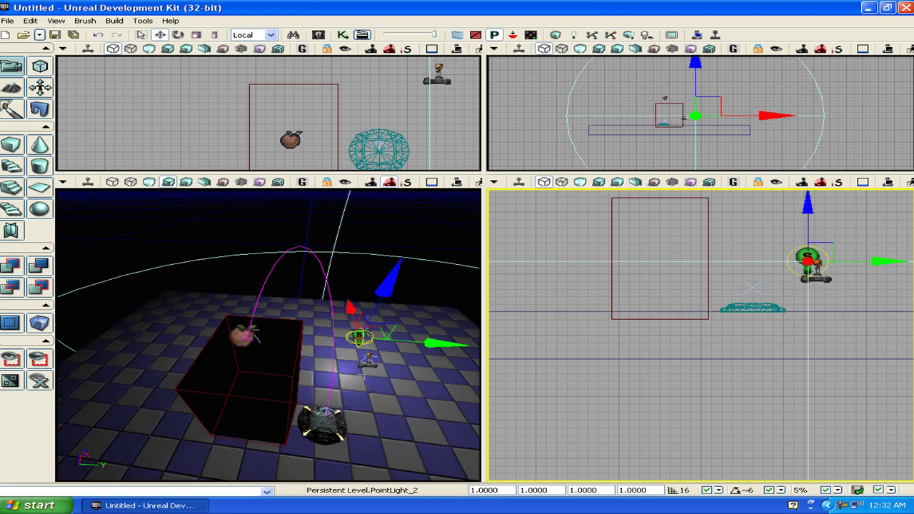
# Add a second point light, lift it, and convert it to a dominant light.
pyautogui.rightClick(364, 361)
pyautogui.moveTo(398, 325)
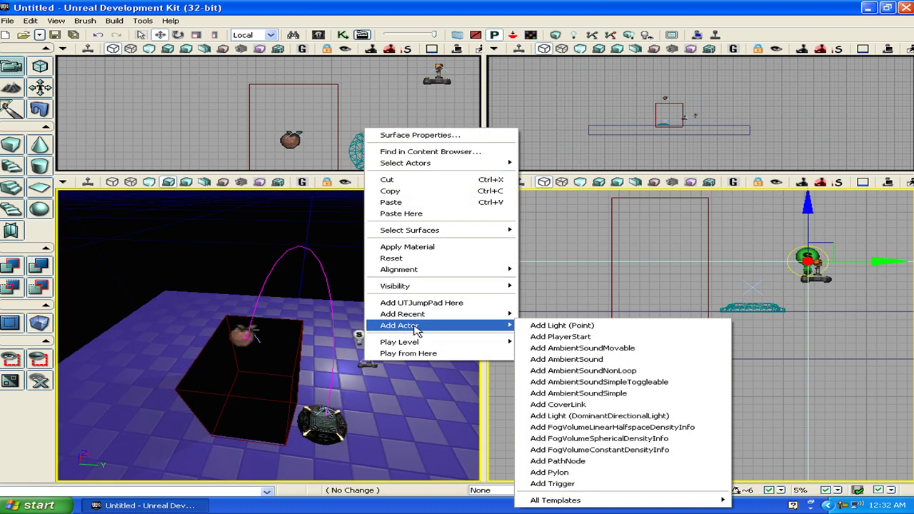
pyautogui.click(561, 326)
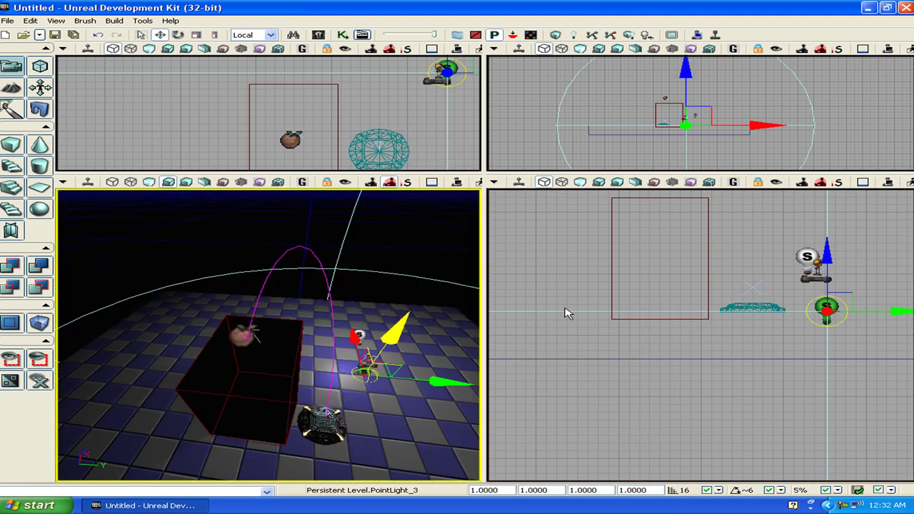
pyautogui.moveTo(826, 246); pyautogui.dragTo(831, 197)
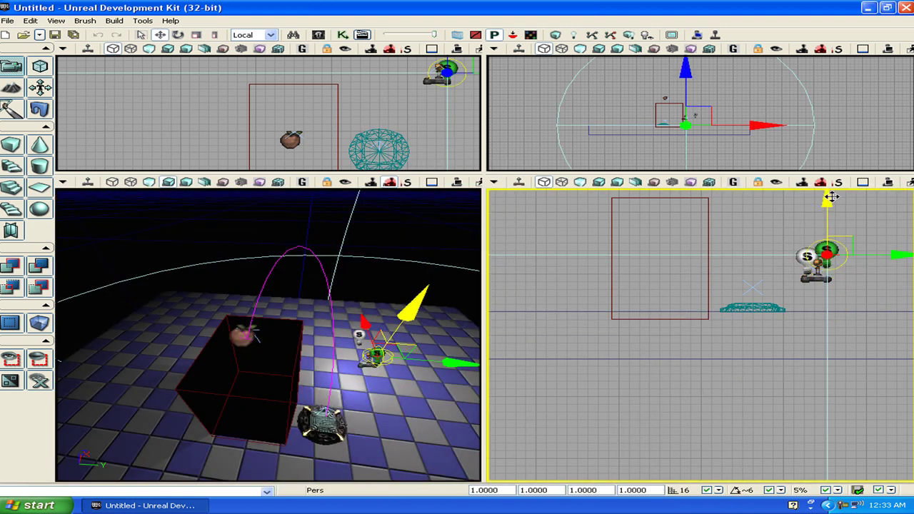
pyautogui.rightClick(832, 197)
pyautogui.moveTo(714, 355)
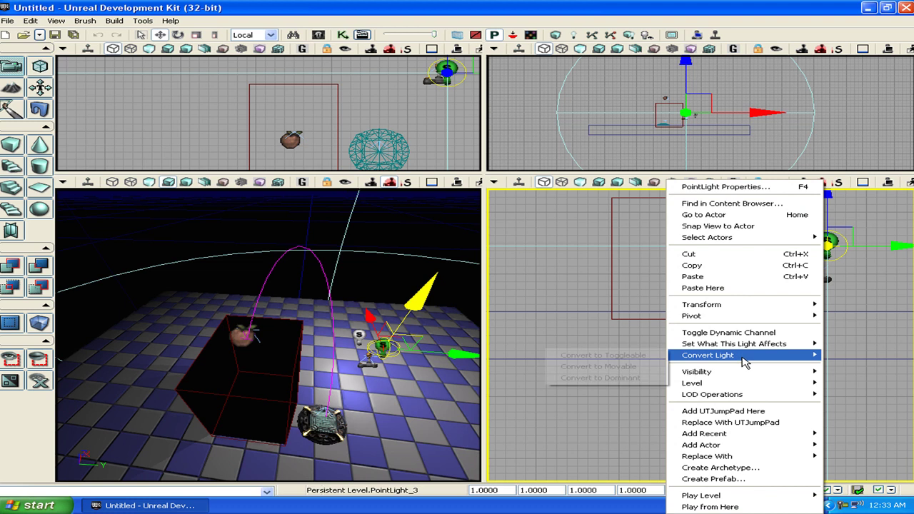
pyautogui.click(584, 378)
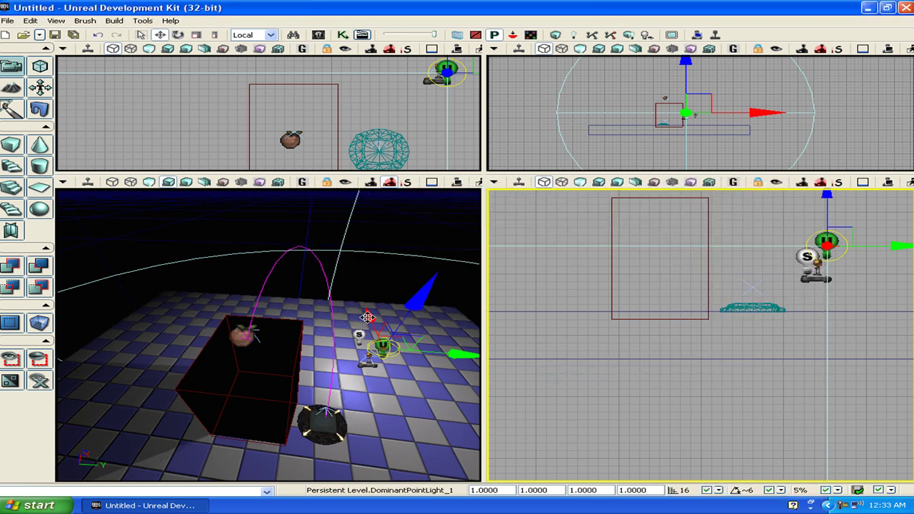
# Play the level from here in the viewport and walk forward with W toward the jump pad.
pyautogui.rightClick(371, 400)
pyautogui.moveTo(405, 368)
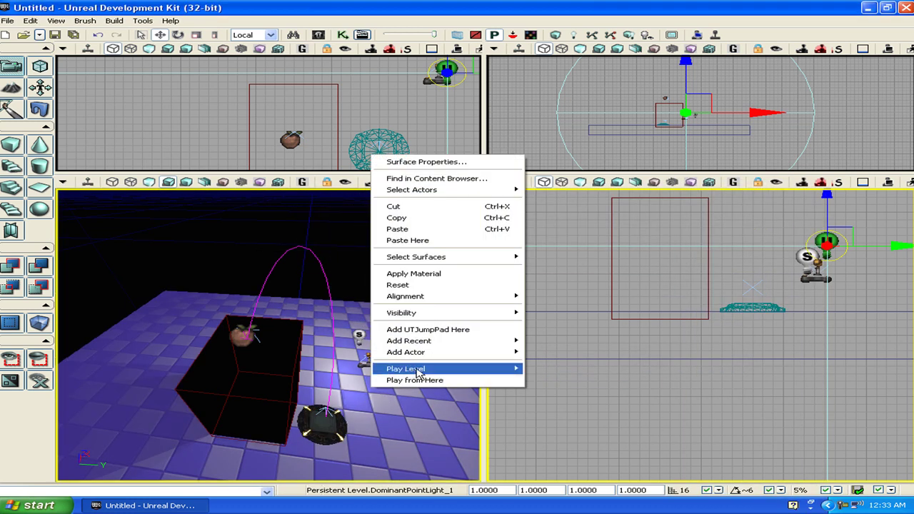
pyautogui.click(575, 380)
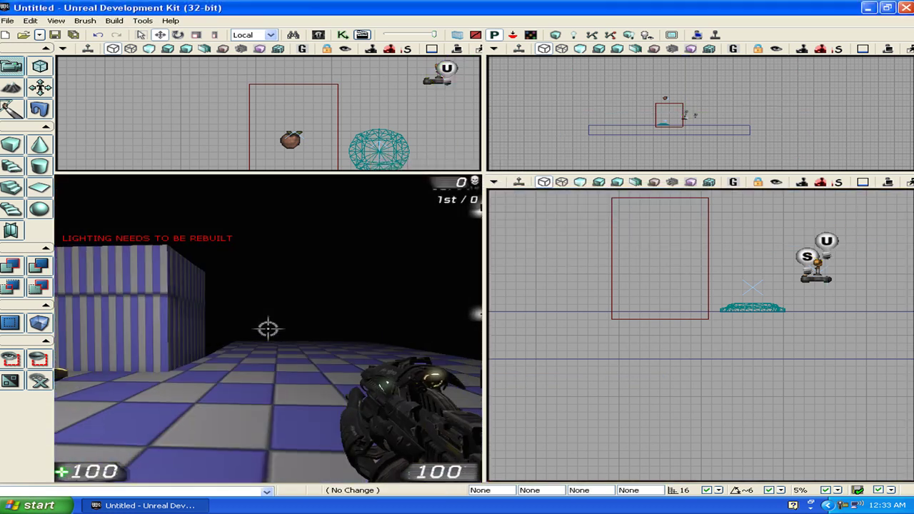
pyautogui.press('w')
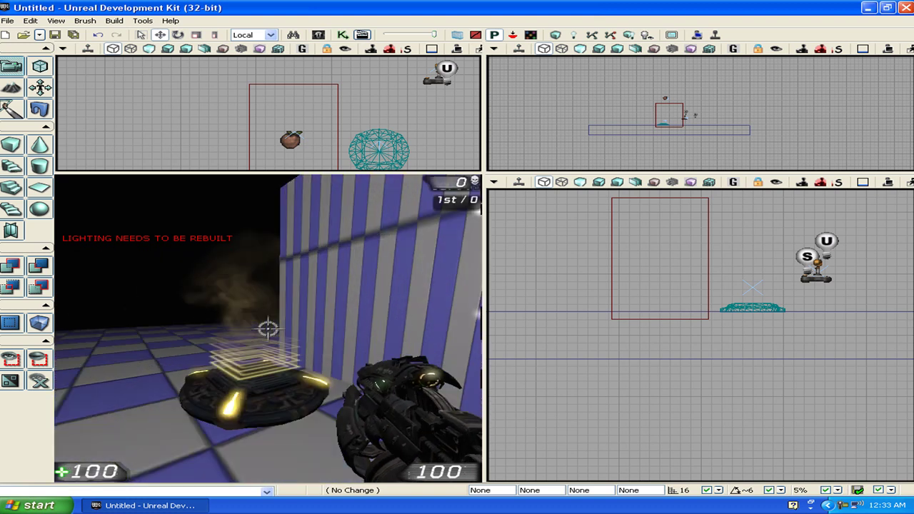